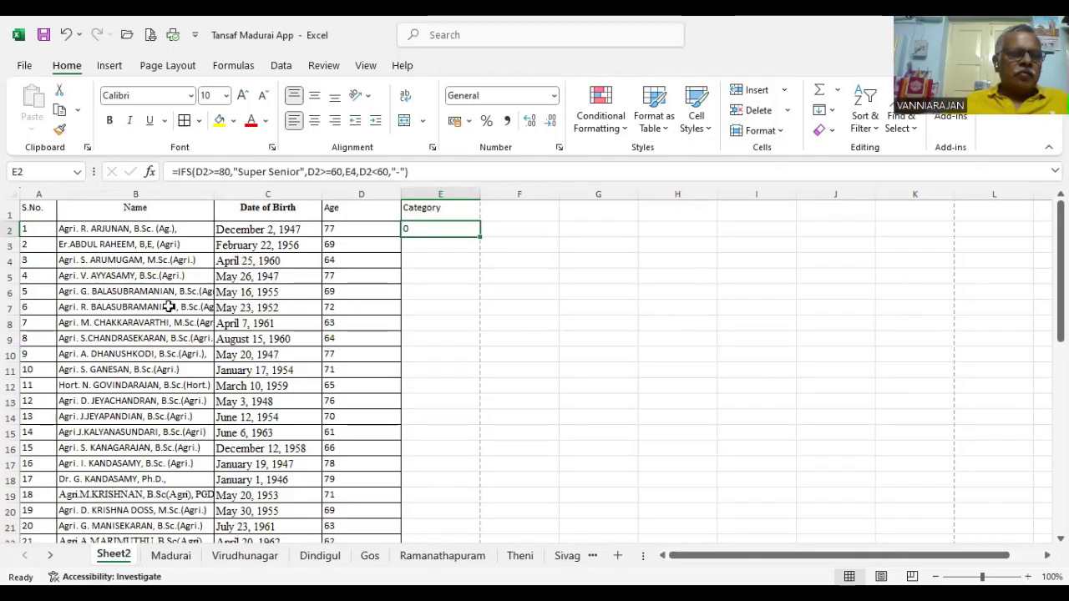
Undo the border formatting on the member table in columns A to D.
{"action": "key", "text": "ctrl+z"}
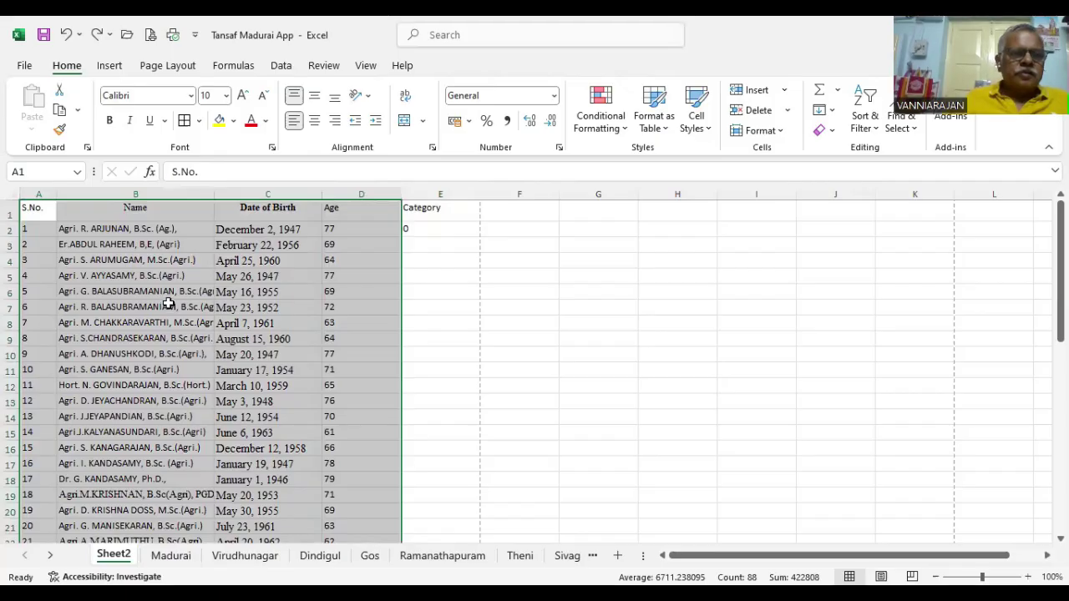
{"action": "left_click", "coordinate": [168, 304]}
{"action": "left_click", "coordinate": [167, 248]}
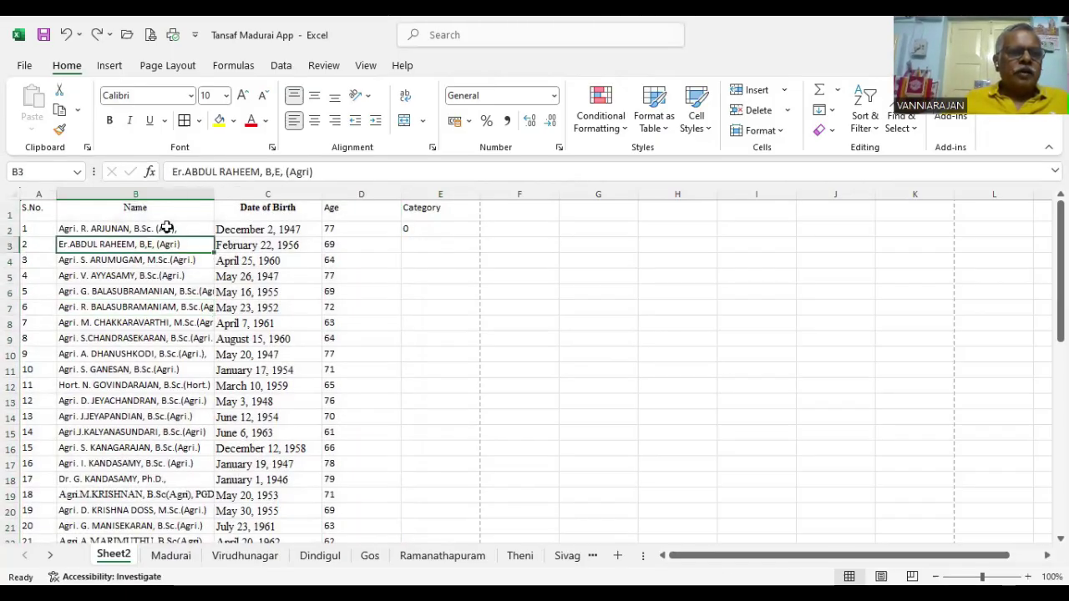
{"action": "left_click", "coordinate": [167, 227]}
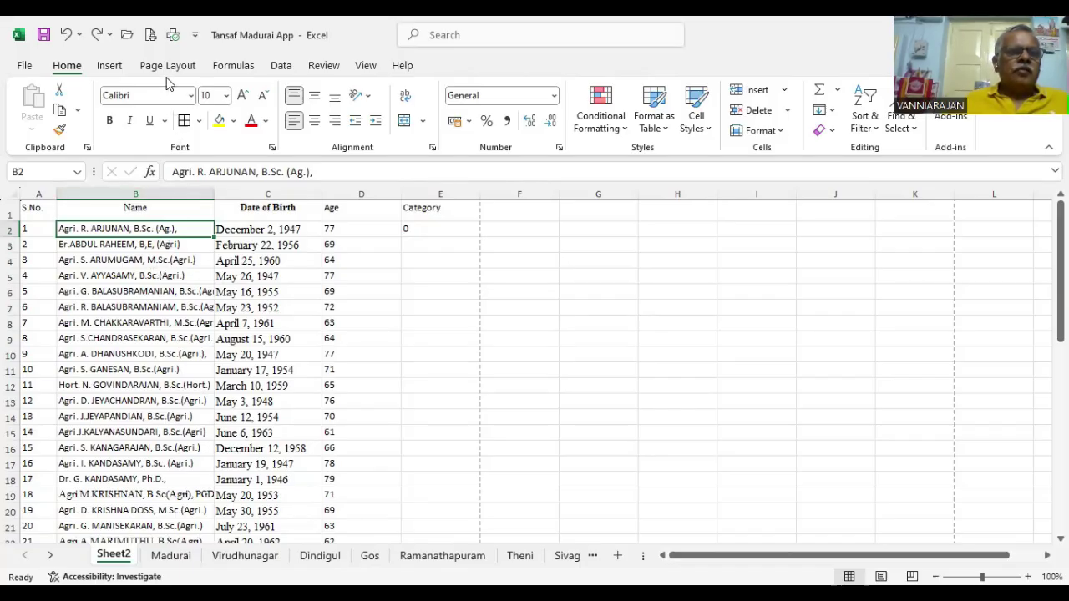
{"action": "left_click", "coordinate": [120, 264]}
{"action": "left_click", "coordinate": [112, 227]}
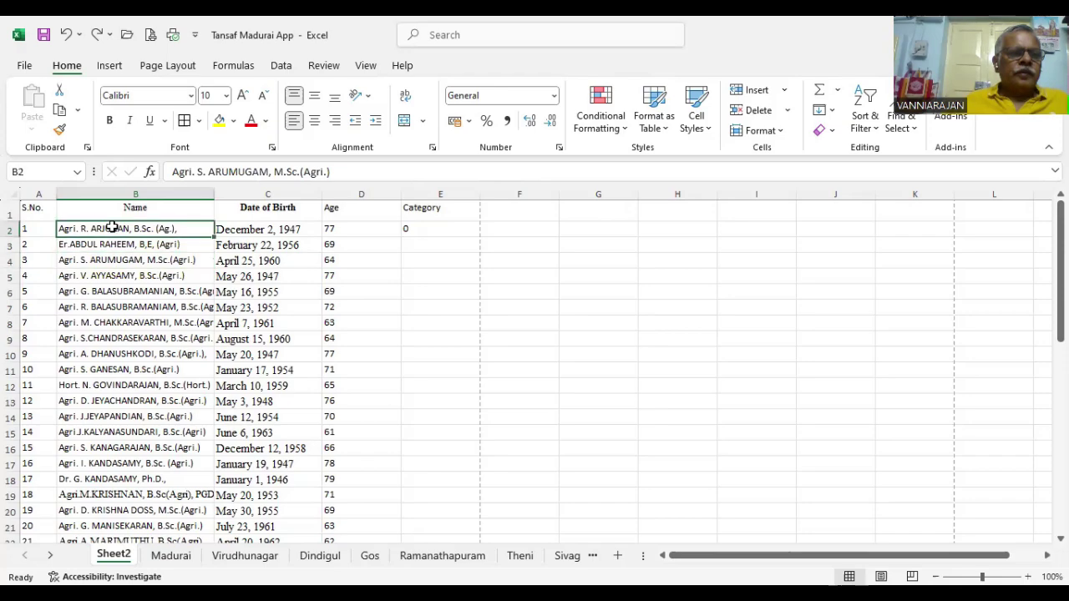
Turn on printing of gridlines in the page setup's sheet options.
{"action": "left_click", "coordinate": [166, 66]}
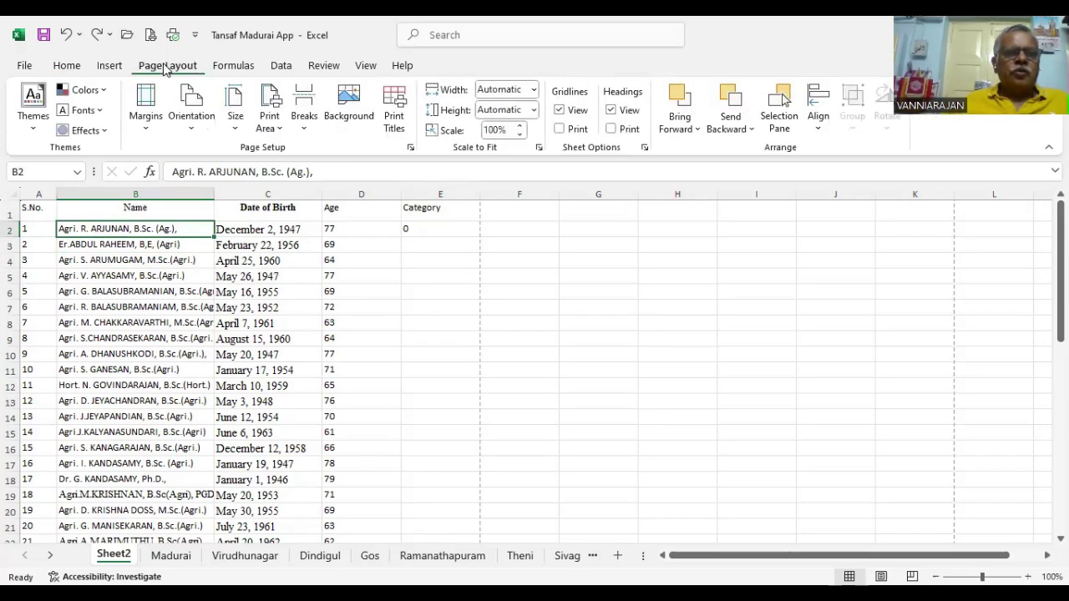
{"action": "left_click", "coordinate": [410, 149]}
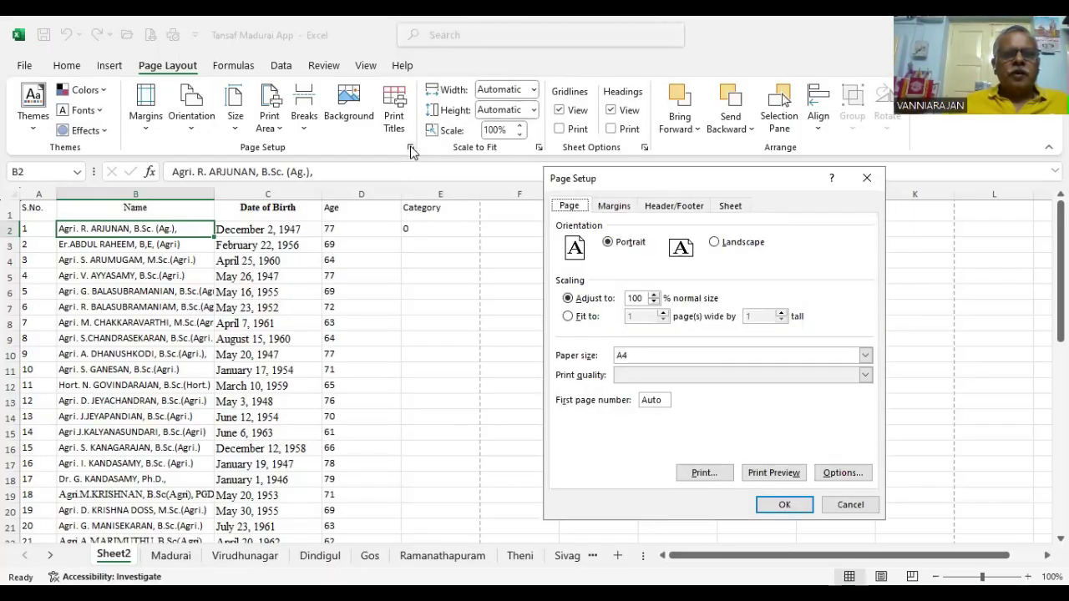
{"action": "left_click", "coordinate": [734, 208]}
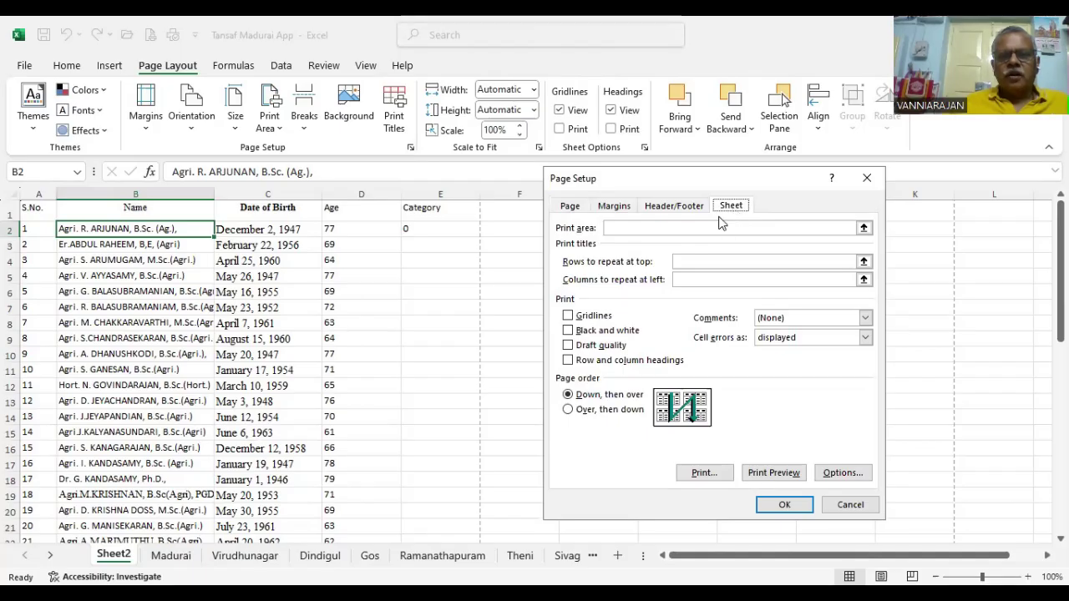
{"action": "left_click", "coordinate": [570, 317]}
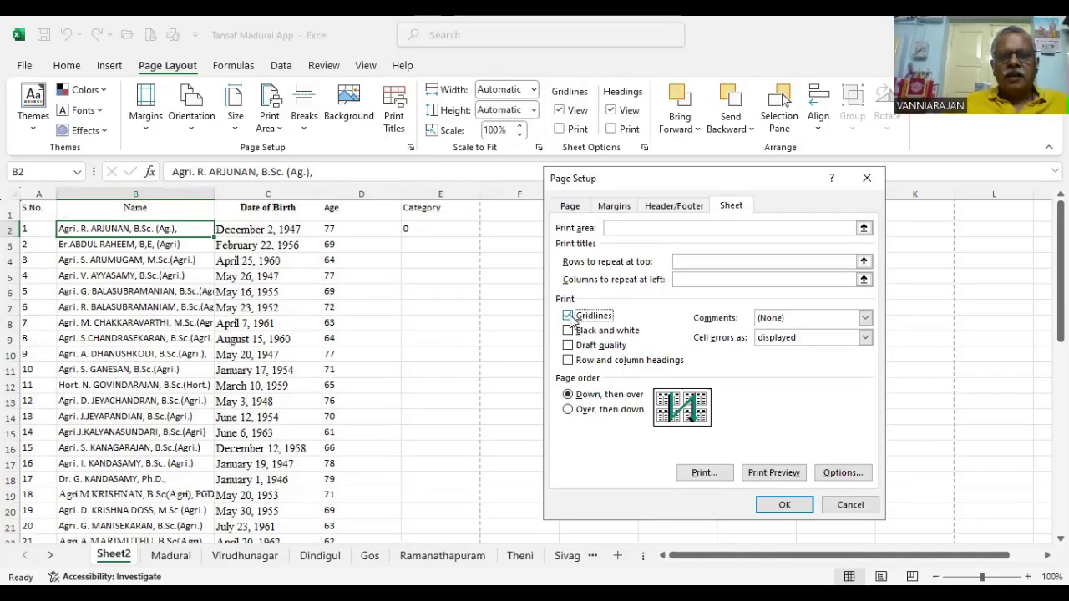
{"action": "left_click", "coordinate": [783, 506]}
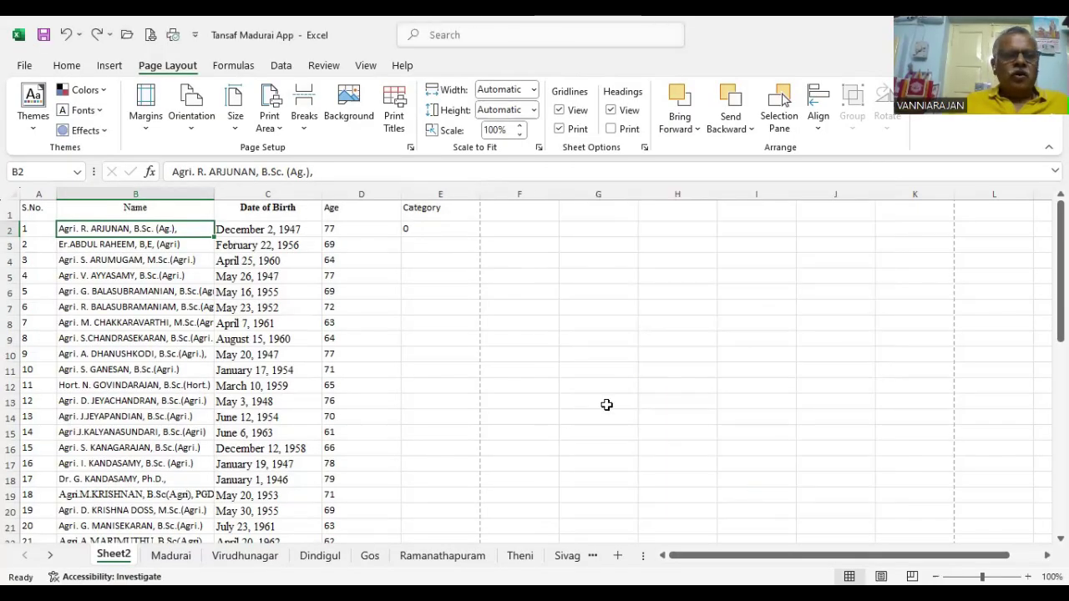
Preview the printout of the sheet to examine its gridlines.
{"action": "scroll", "coordinate": [444, 377], "scroll_direction": "down", "scroll_amount": 1}
{"action": "scroll", "coordinate": [451, 370], "scroll_direction": "up", "scroll_amount": 1}
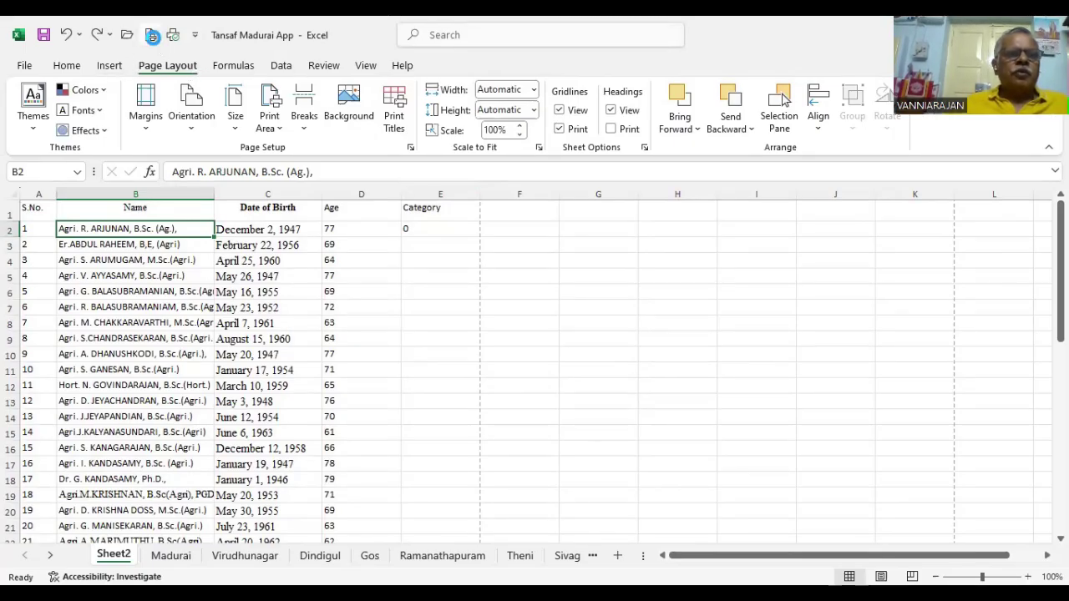
{"action": "left_click", "coordinate": [152, 36]}
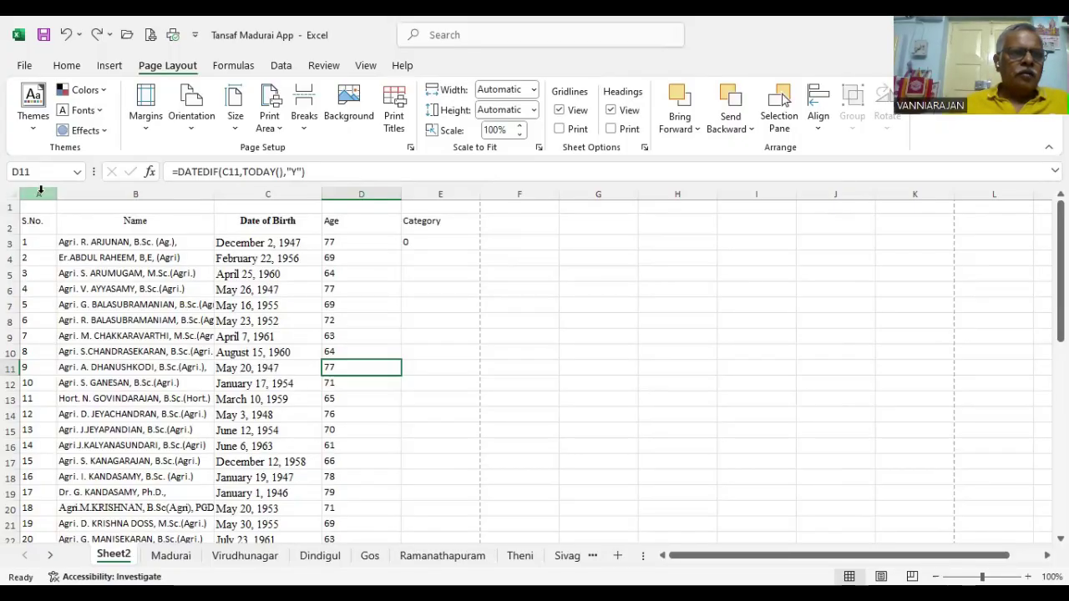
{"action": "left_click", "coordinate": [38, 193], "text": "shift"}
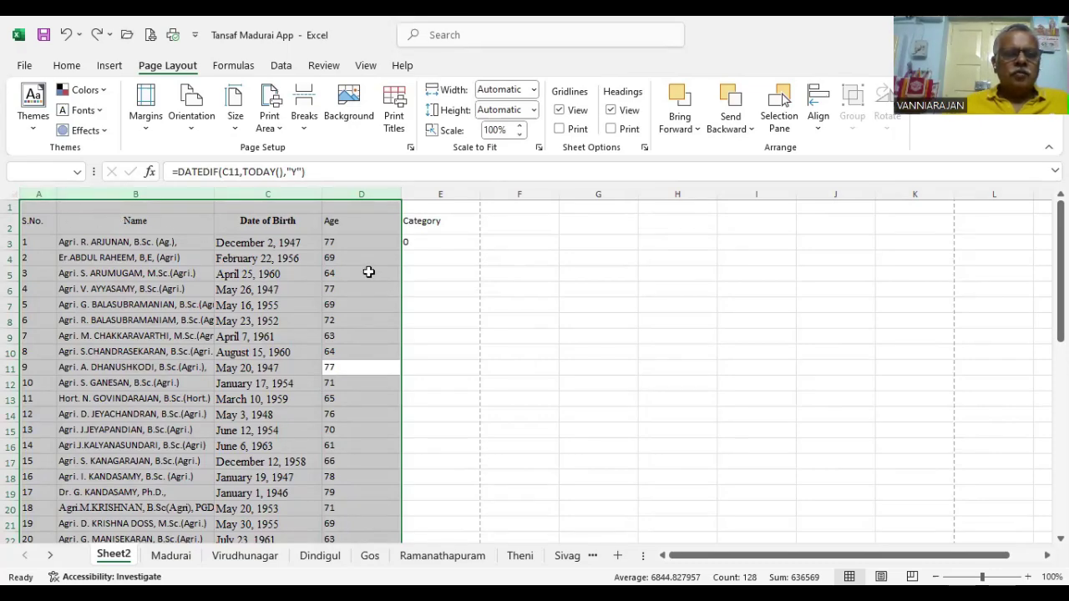
{"action": "scroll", "coordinate": [369, 272], "scroll_direction": "down", "scroll_amount": 3}
{"action": "scroll", "coordinate": [368, 271], "scroll_direction": "up", "scroll_amount": 3}
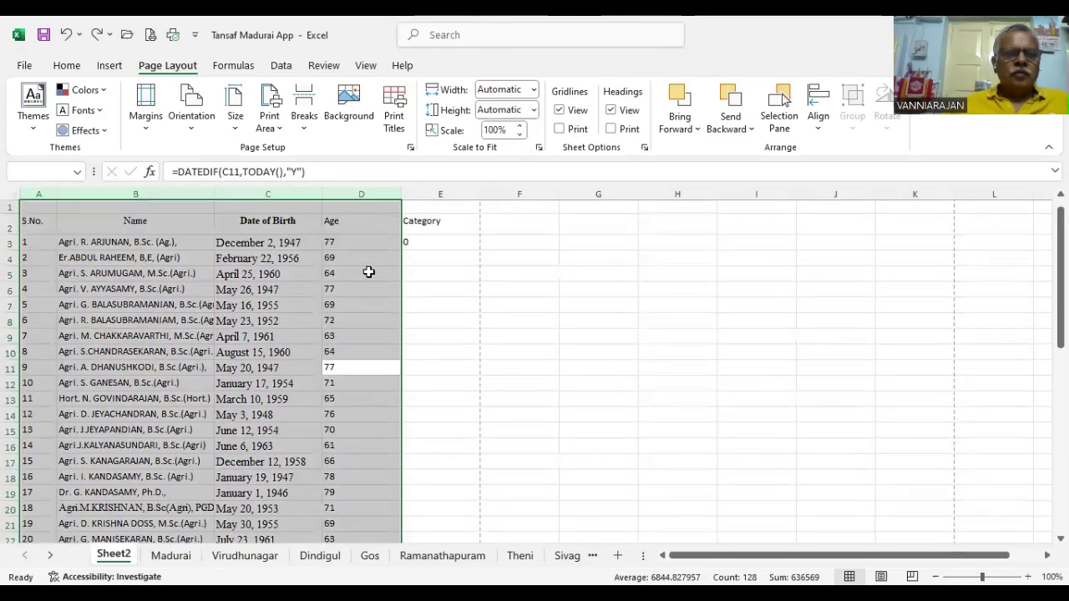
{"action": "left_click", "coordinate": [32, 221]}
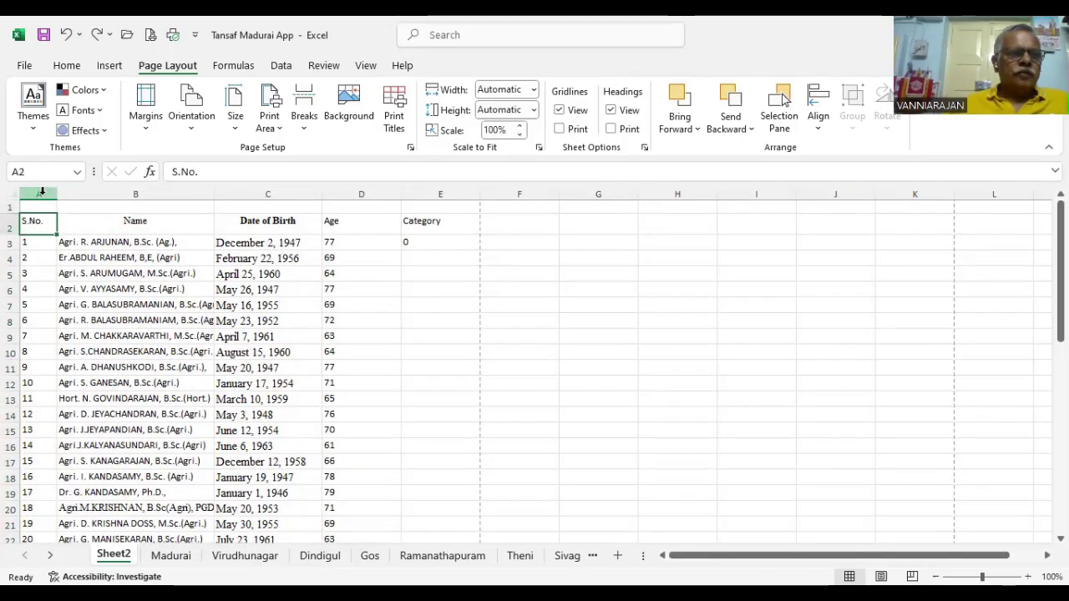
Start a new conditional formatting rule for columns A to D that uses a formula to determine which cells to format.
{"action": "left_click", "coordinate": [40, 193]}
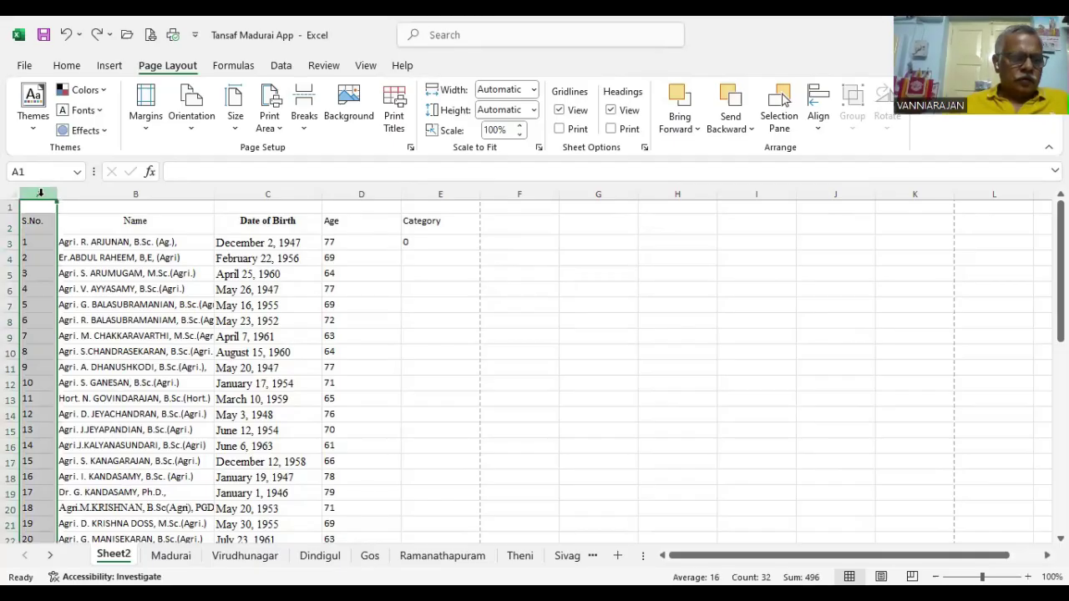
{"action": "key", "text": "shift+Right"}
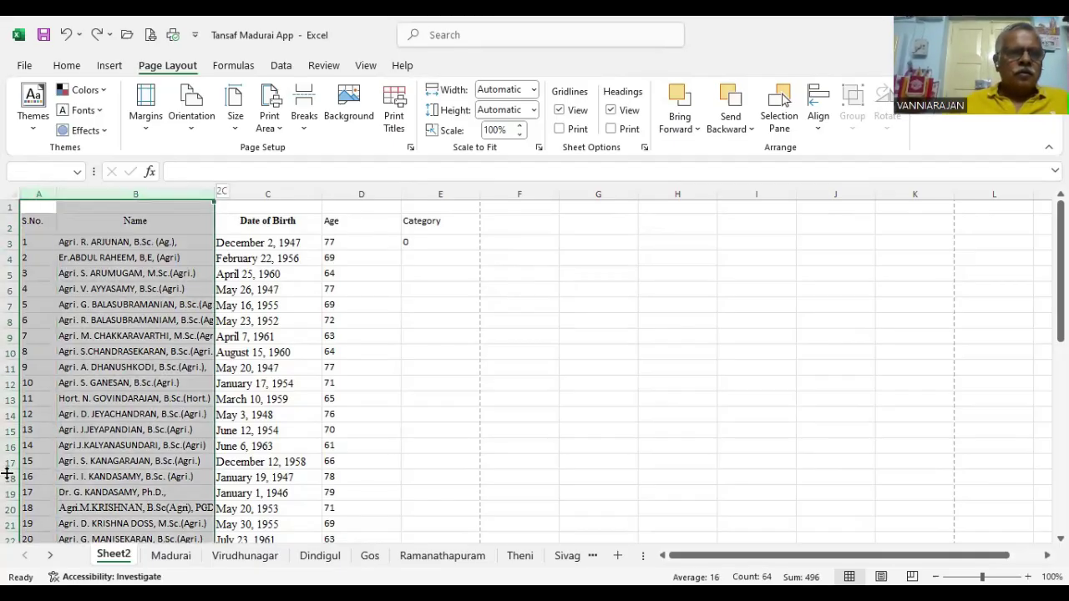
{"action": "key", "text": "shift+Right"}
{"action": "key", "text": "shift+Right"}
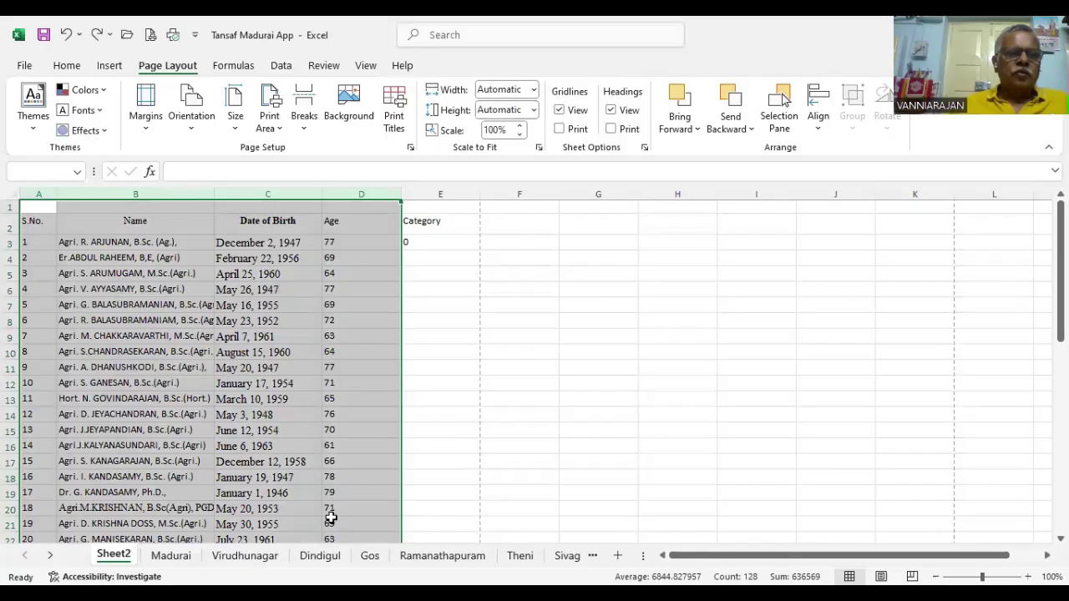
{"action": "left_click", "coordinate": [66, 65]}
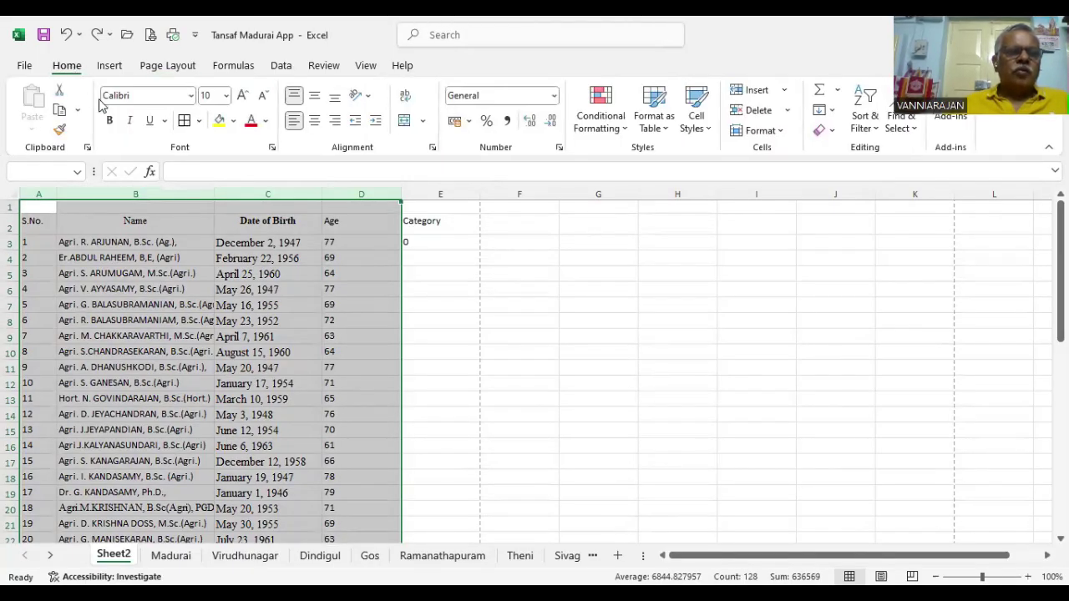
{"action": "left_click", "coordinate": [625, 133]}
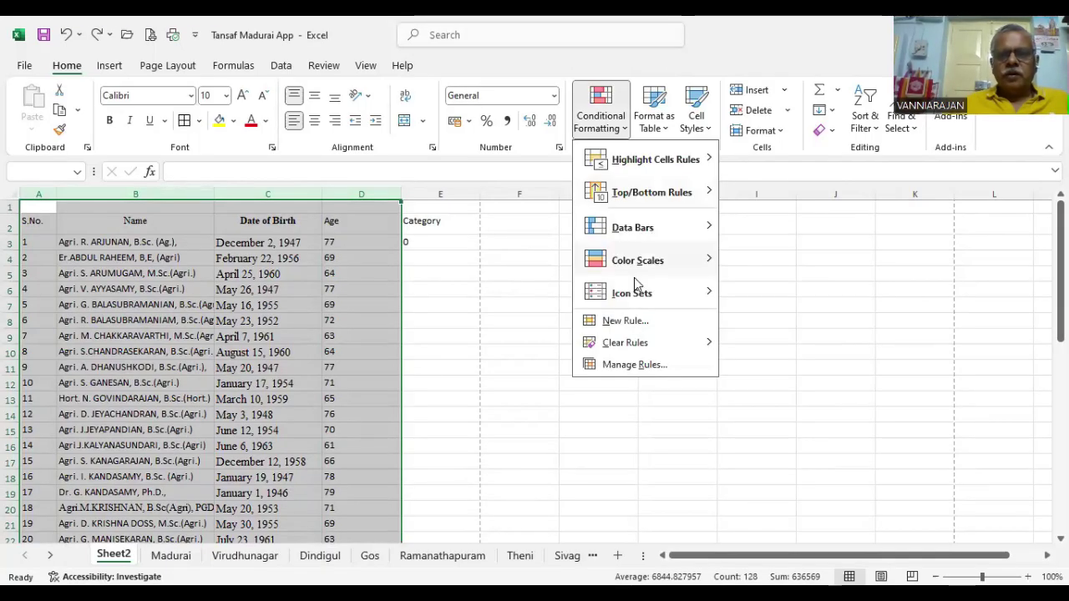
{"action": "left_click", "coordinate": [627, 323]}
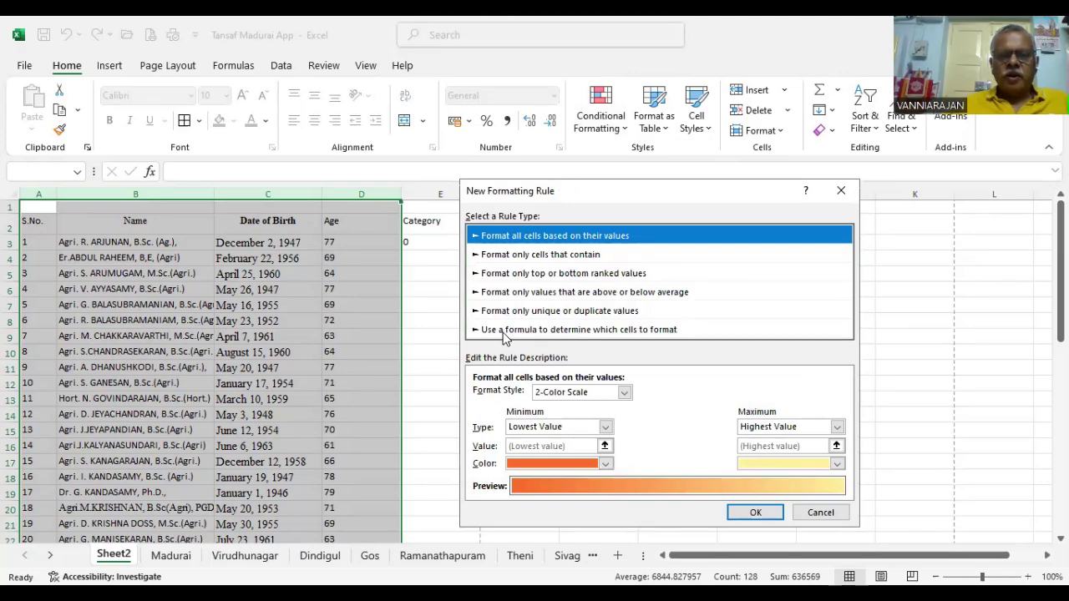
{"action": "left_click", "coordinate": [504, 332]}
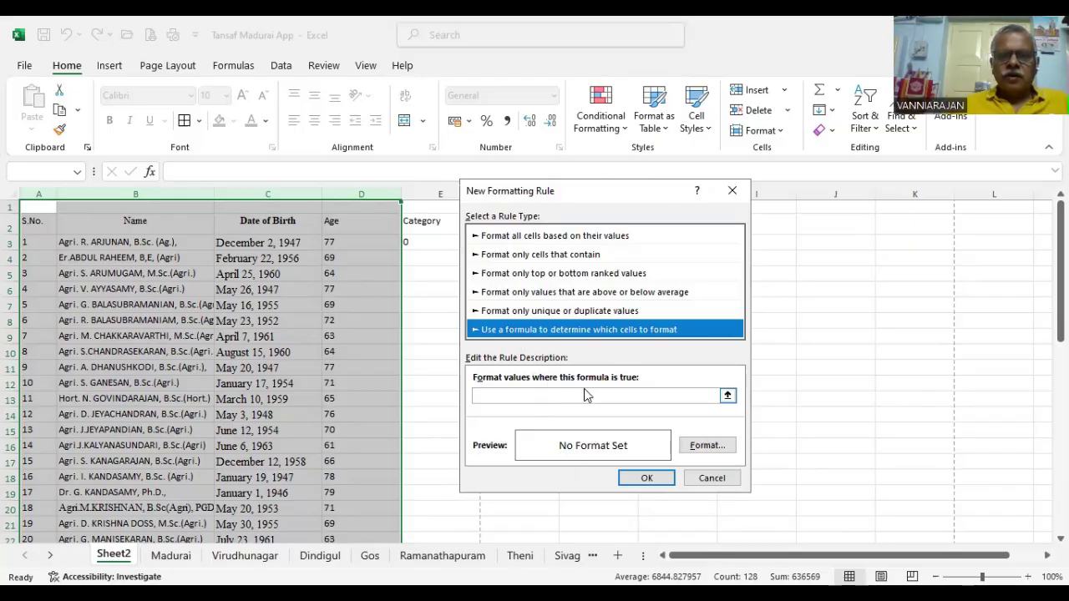
Set the rule's formula to =$A2, with the column absolute and the row relative.
{"action": "left_click", "coordinate": [728, 398]}
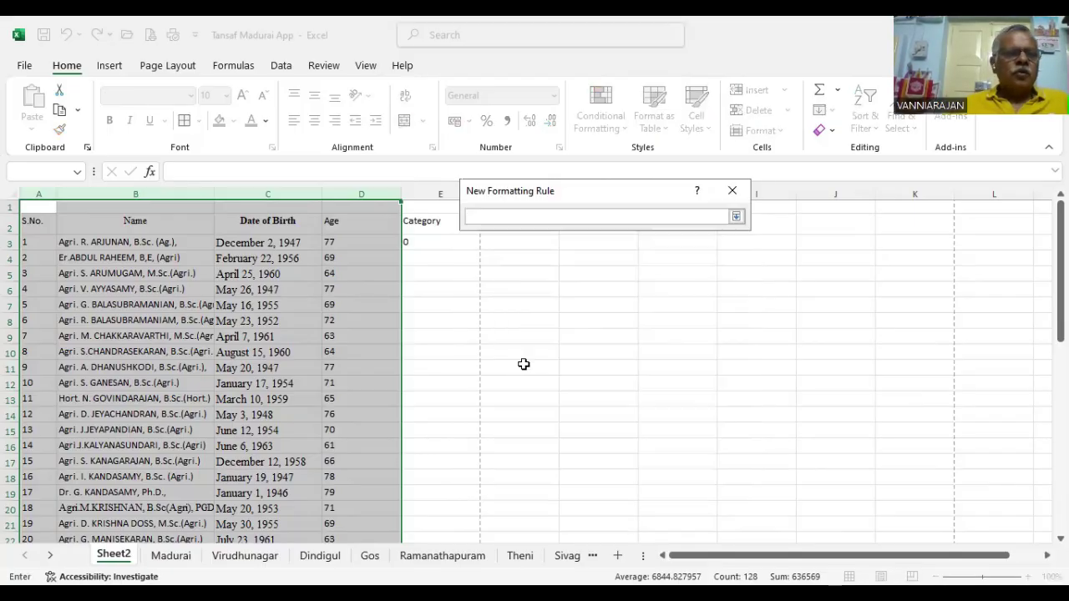
{"action": "left_click", "coordinate": [33, 221]}
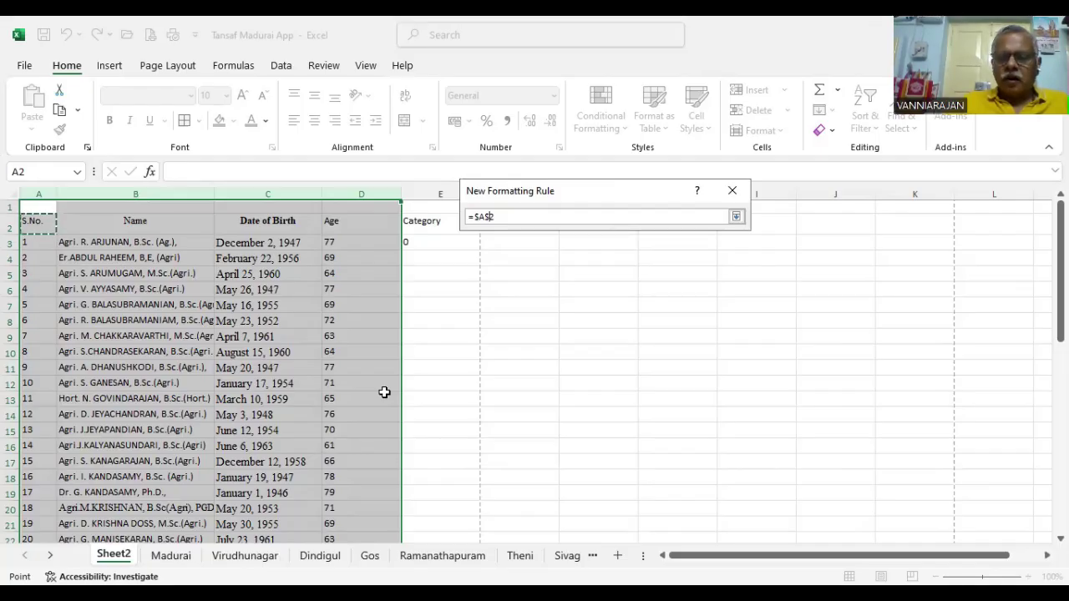
{"action": "key", "text": "BackSpace"}
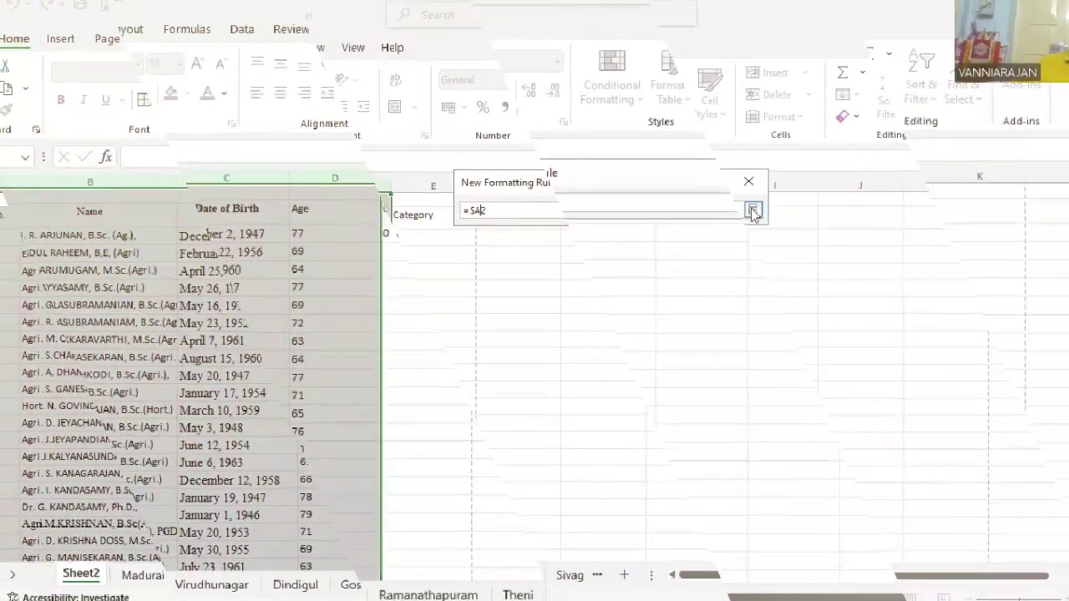
{"action": "left_click", "coordinate": [736, 218]}
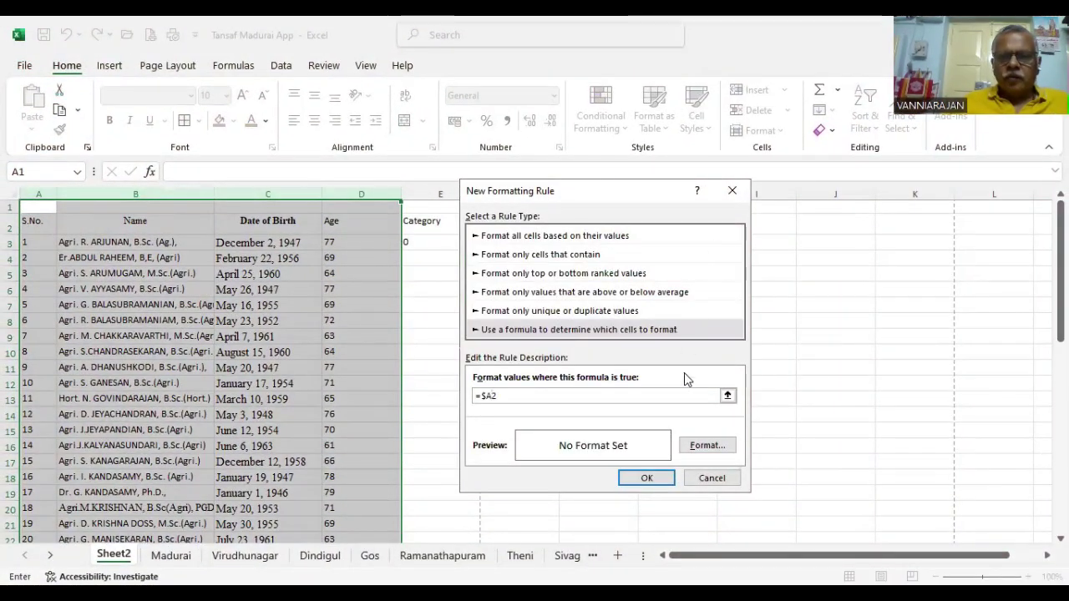
Give the rule an outline border format and apply it to the selected columns.
{"action": "left_click", "coordinate": [705, 447]}
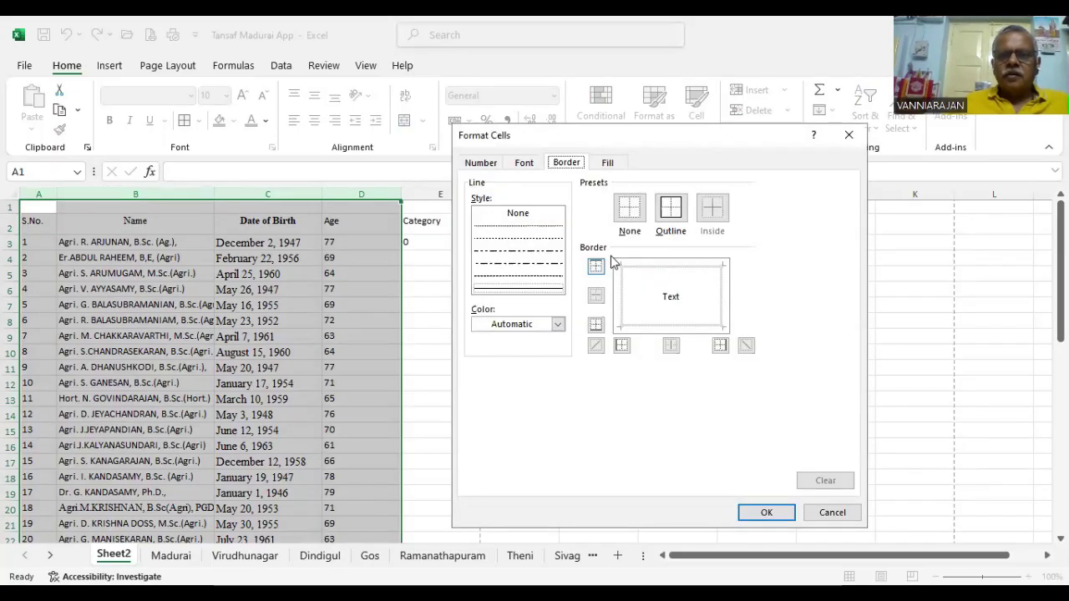
{"action": "left_click", "coordinate": [671, 212]}
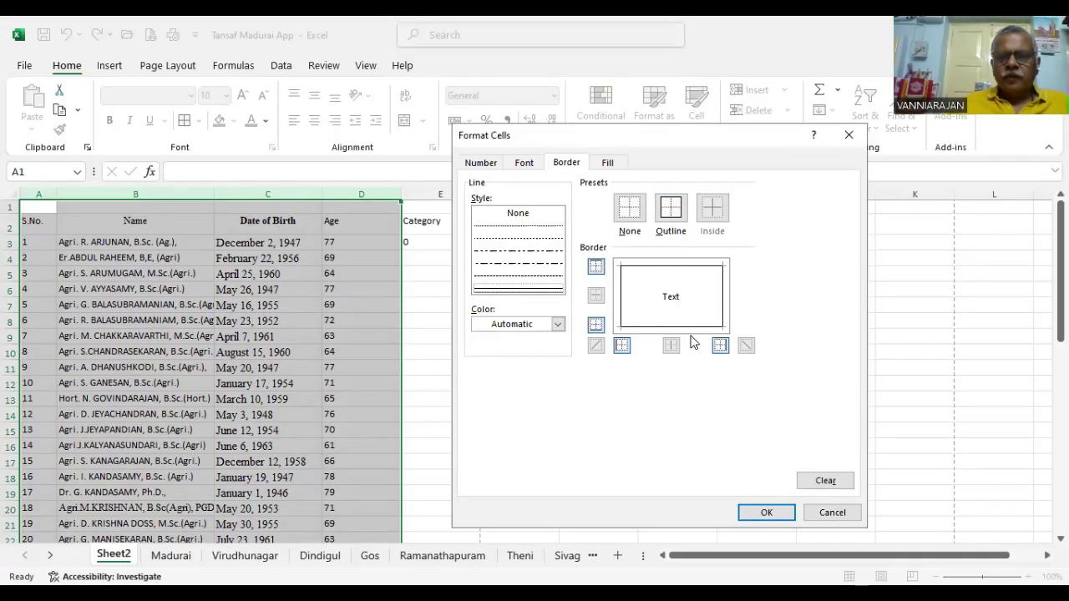
{"action": "left_click", "coordinate": [764, 518]}
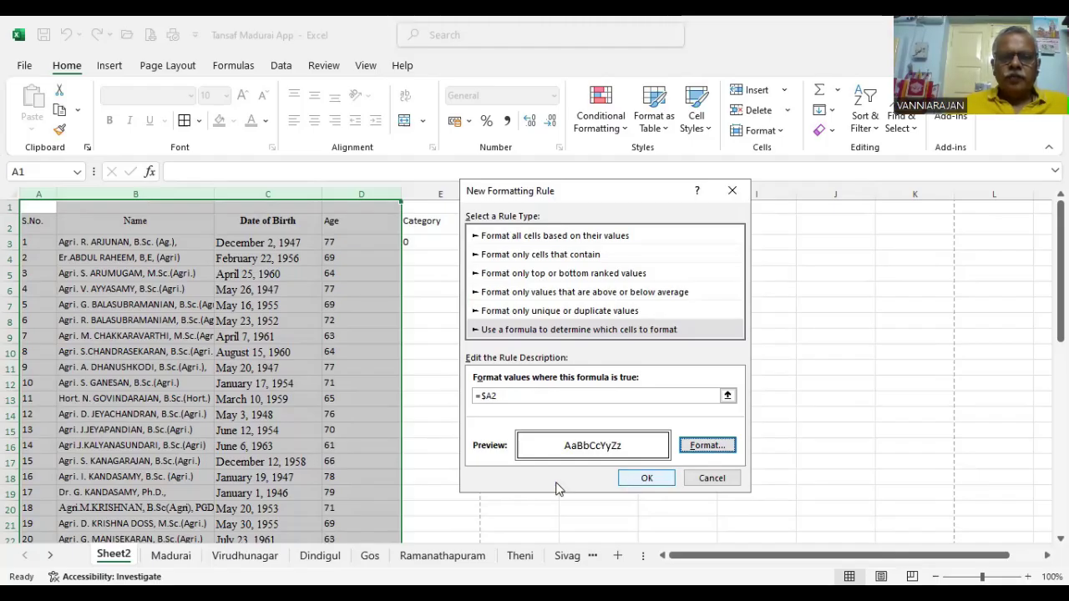
{"action": "left_click", "coordinate": [647, 477]}
{"action": "left_click", "coordinate": [644, 474]}
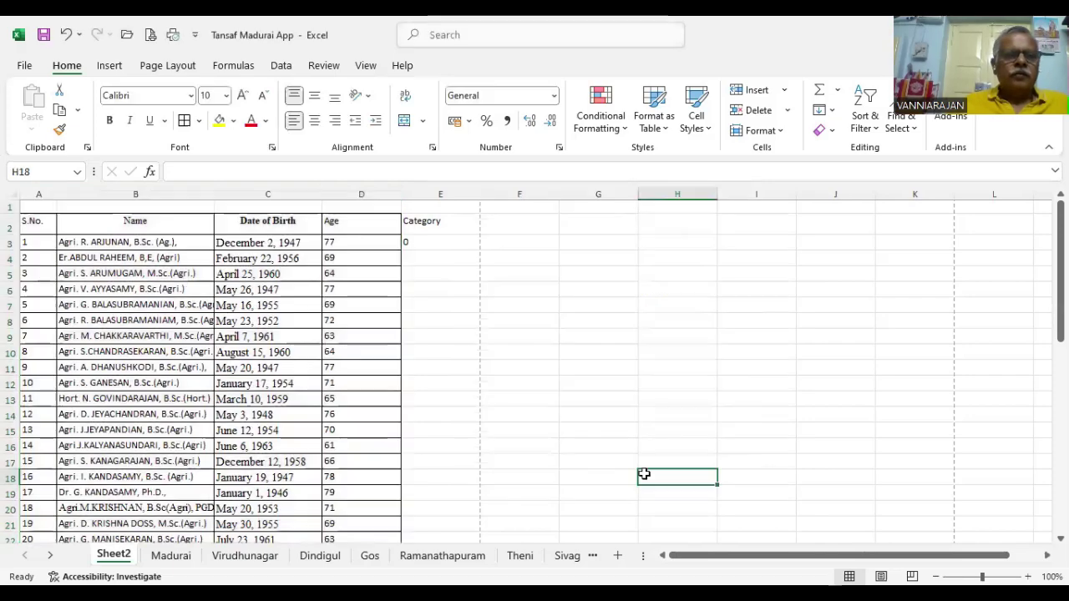
Enter serial numbers 32 and 33 in cells A34 and A35 below the last record to test the automatic borders.
{"action": "scroll", "coordinate": [277, 365], "scroll_direction": "down", "scroll_amount": 5}
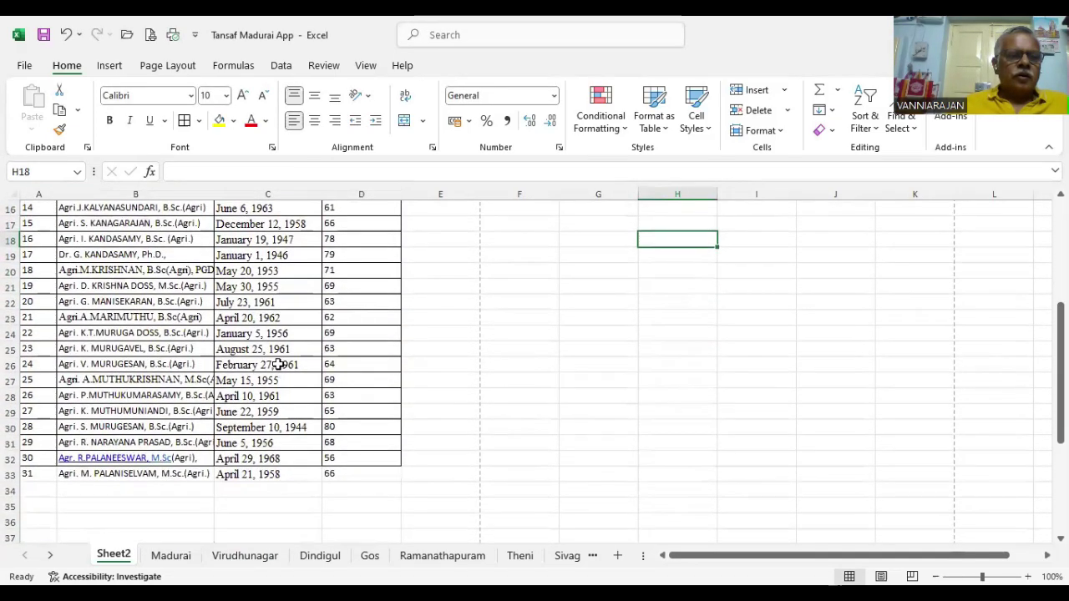
{"action": "scroll", "coordinate": [278, 365], "scroll_direction": "down", "scroll_amount": 1}
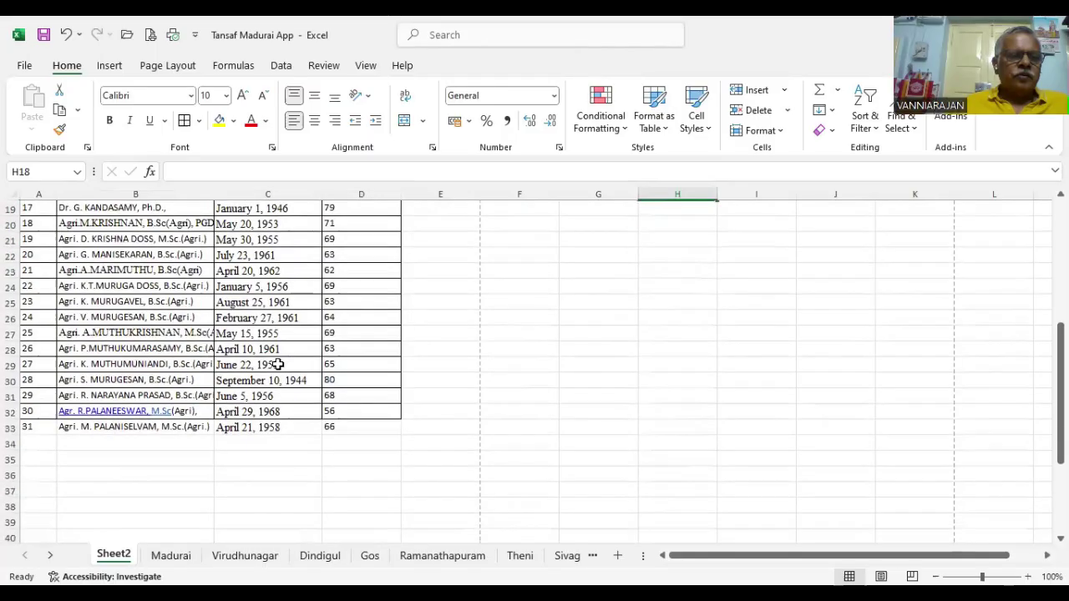
{"action": "left_click", "coordinate": [36, 427]}
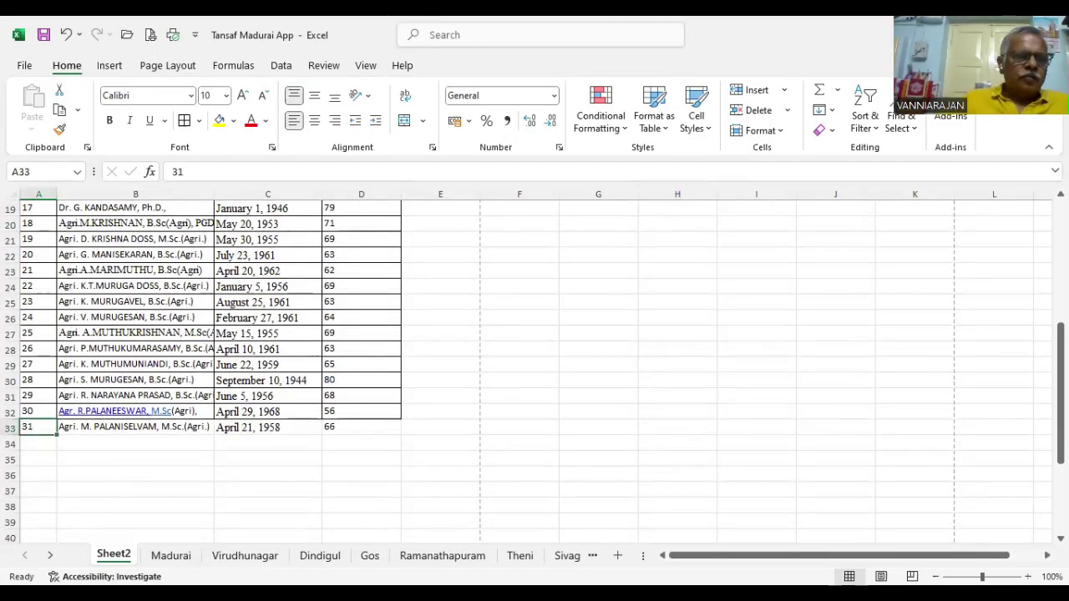
{"action": "key", "text": "Down"}
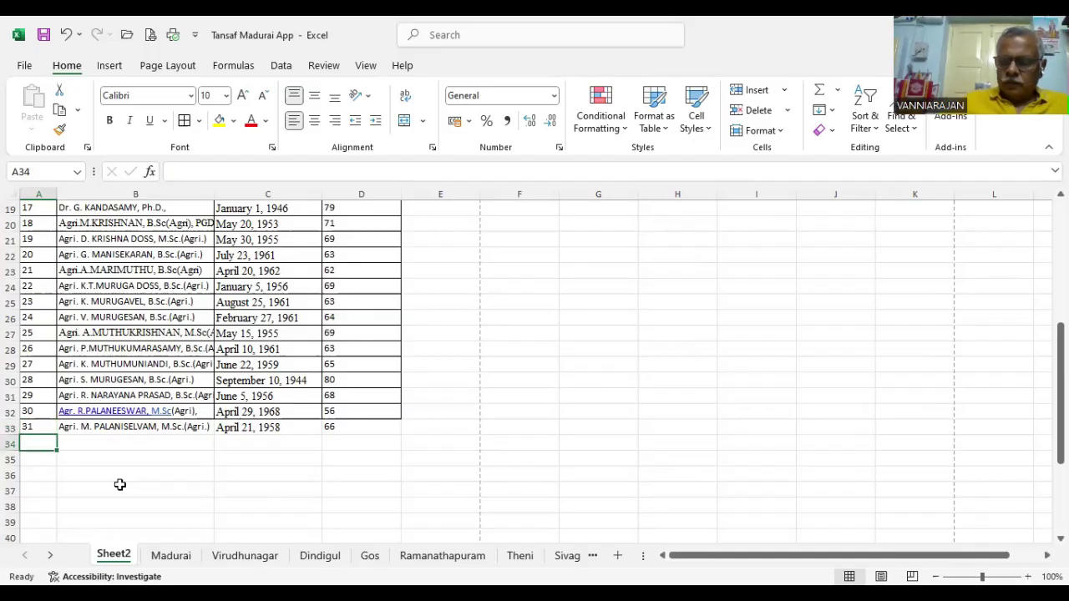
{"action": "type", "text": "32"}
{"action": "key", "text": "Return"}
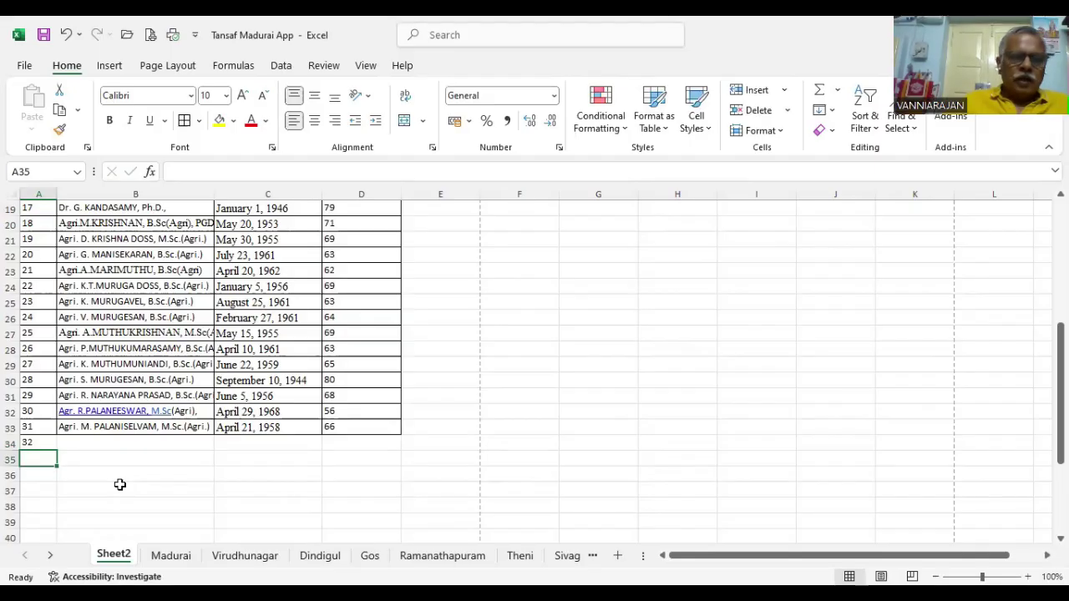
{"action": "type", "text": "33"}
{"action": "key", "text": "Return"}
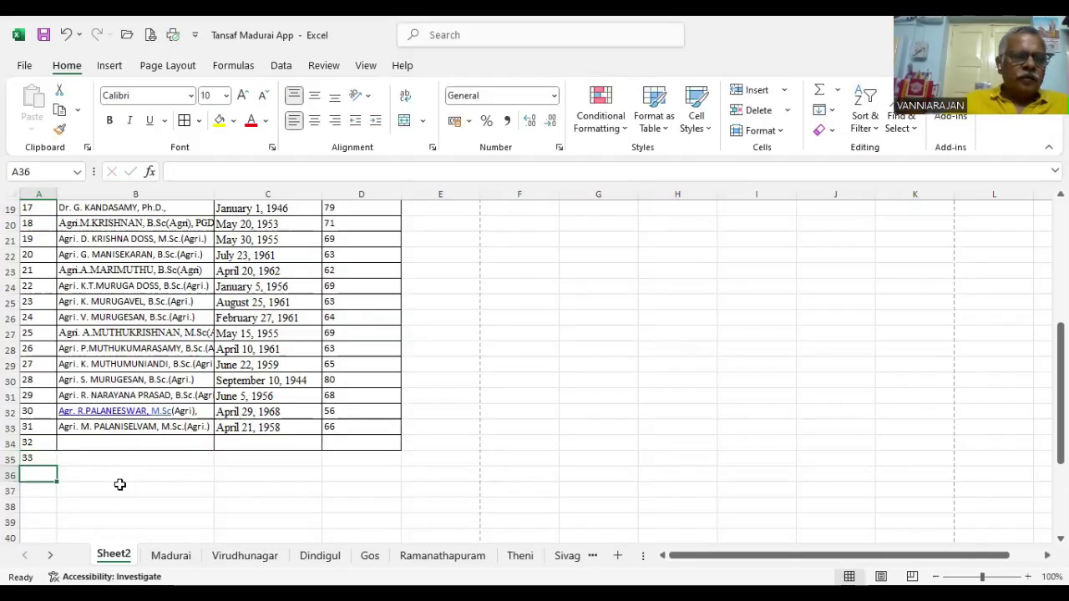
Enter serial numbers 34 and 35 in cells A36 and A37 to extend the automatic border test.
{"action": "type", "text": "34"}
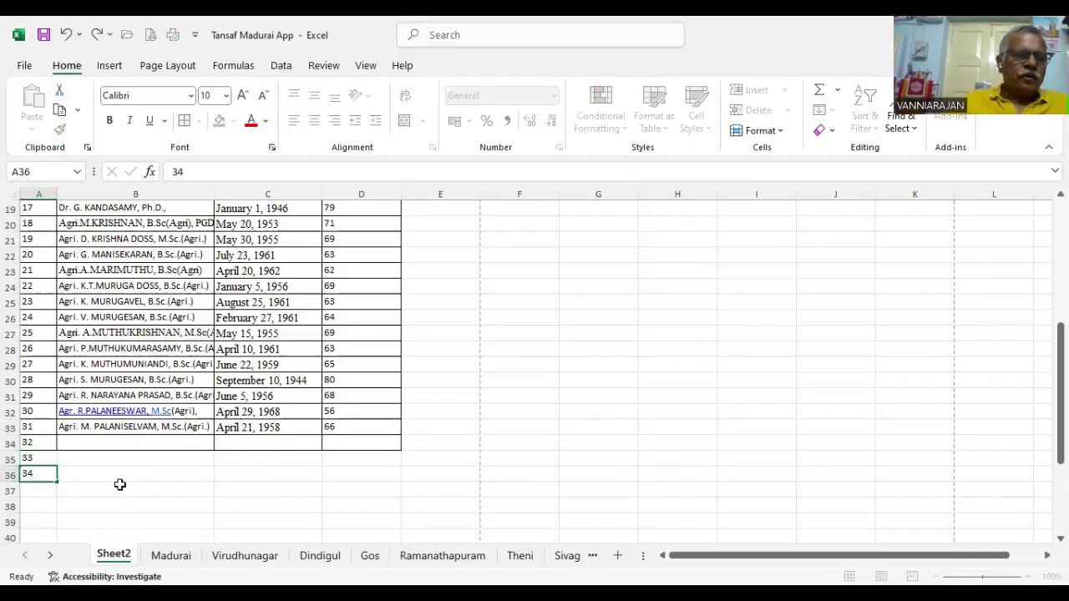
{"action": "key", "text": "Return"}
{"action": "type", "text": "35"}
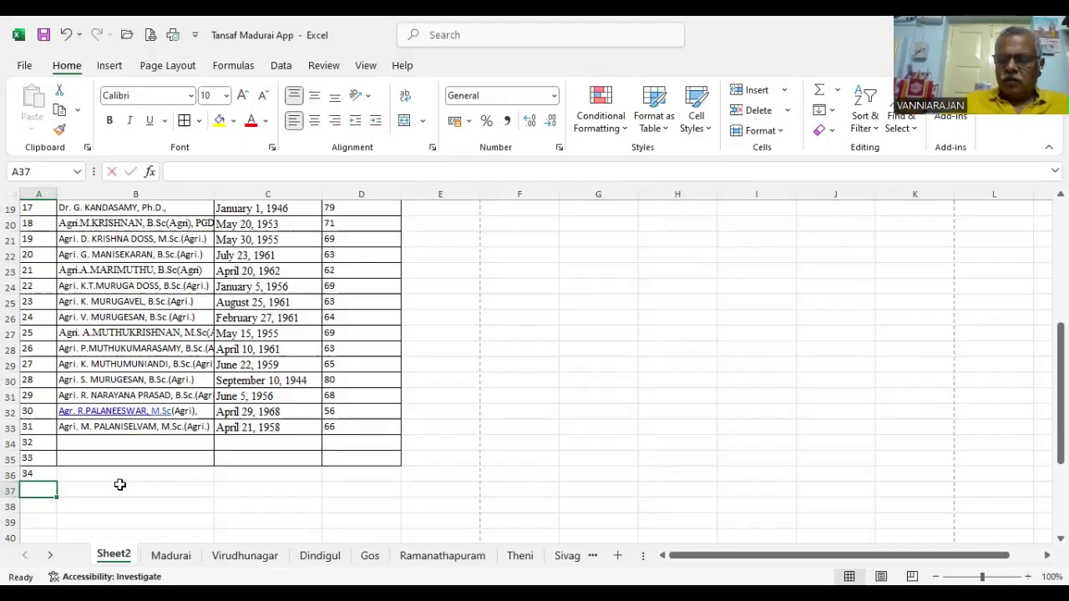
{"action": "key", "text": "Return"}
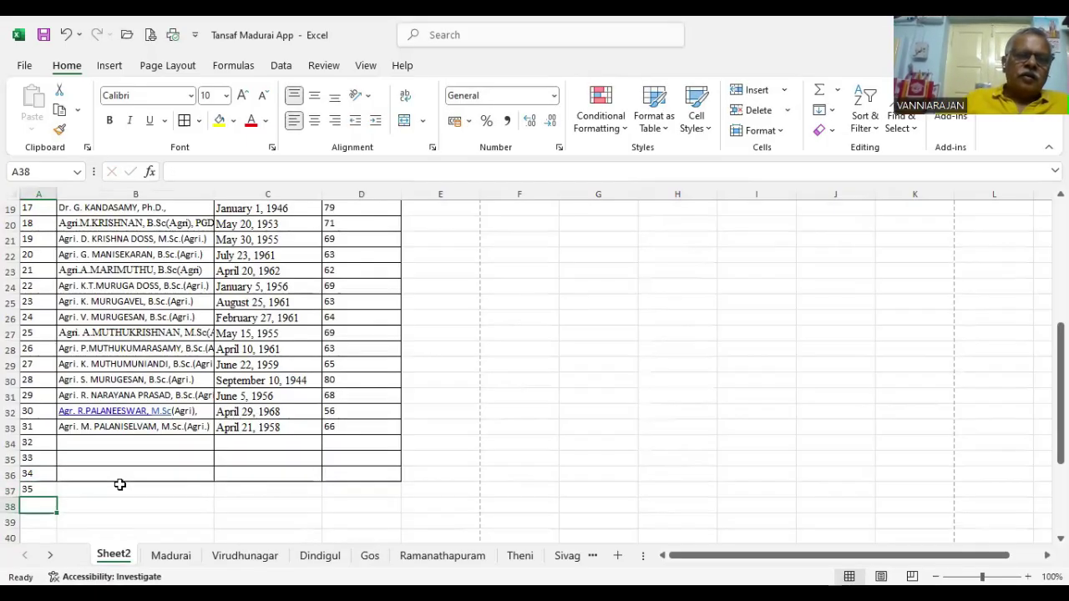
{"action": "scroll", "coordinate": [209, 375], "scroll_direction": "up", "scroll_amount": 5}
{"action": "scroll", "coordinate": [209, 375], "scroll_direction": "up", "scroll_amount": 1}
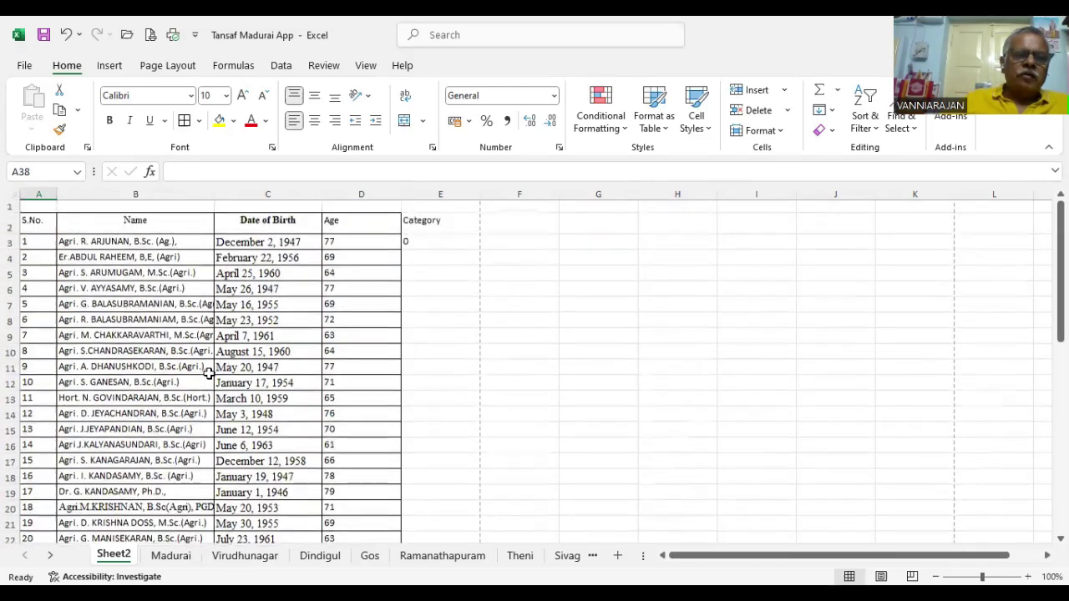
{"action": "scroll", "coordinate": [208, 375], "scroll_direction": "down", "scroll_amount": 5}
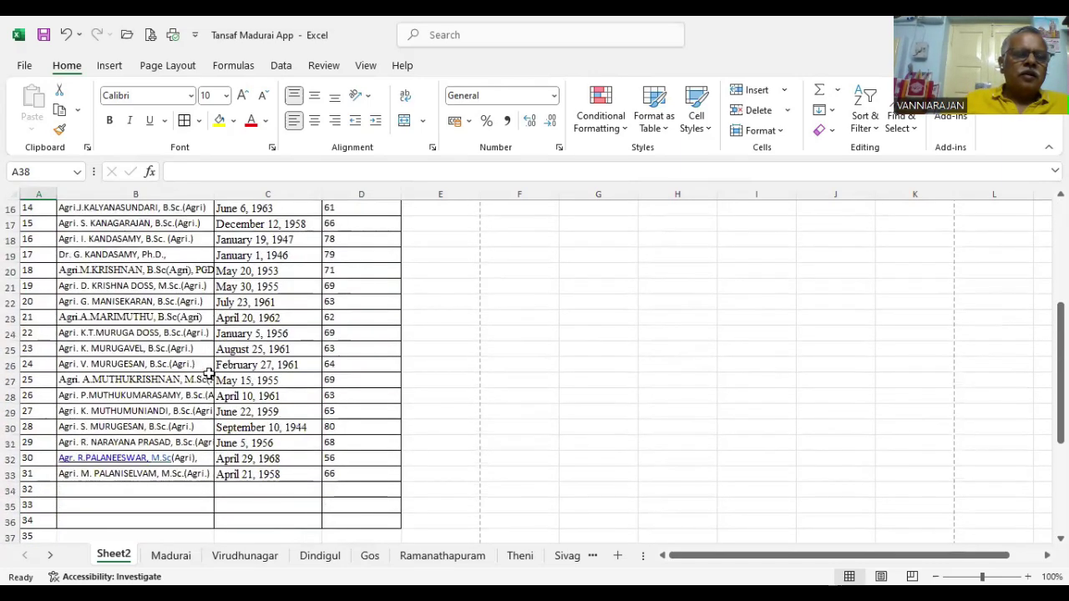
{"action": "scroll", "coordinate": [209, 375], "scroll_direction": "down", "scroll_amount": 1}
{"action": "scroll", "coordinate": [209, 375], "scroll_direction": "up", "scroll_amount": 6}
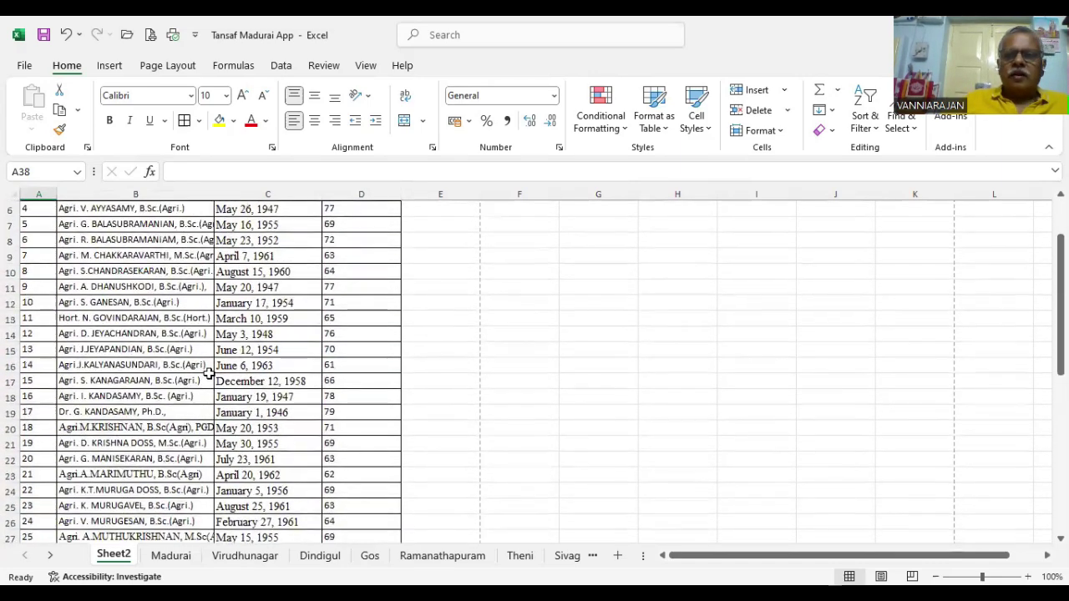